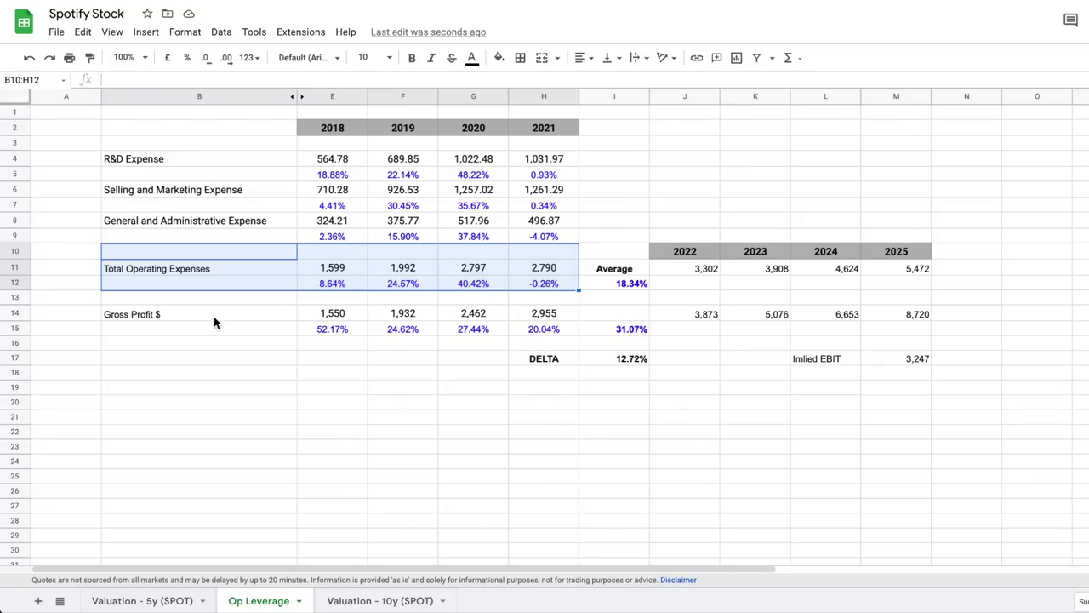
- Examine the average growth of gross profit against operating expenses, the delta, and the 2022–2025 projections with implied EBIT on the Op Leverage sheet
left_click_drag(229, 319, 627, 362)
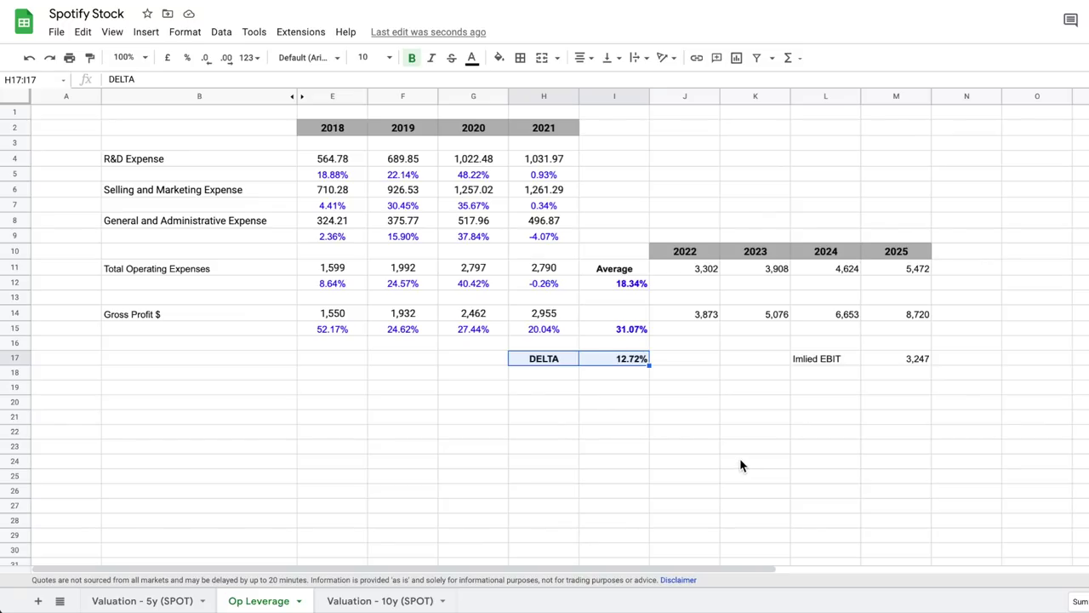
left_click(635, 329)
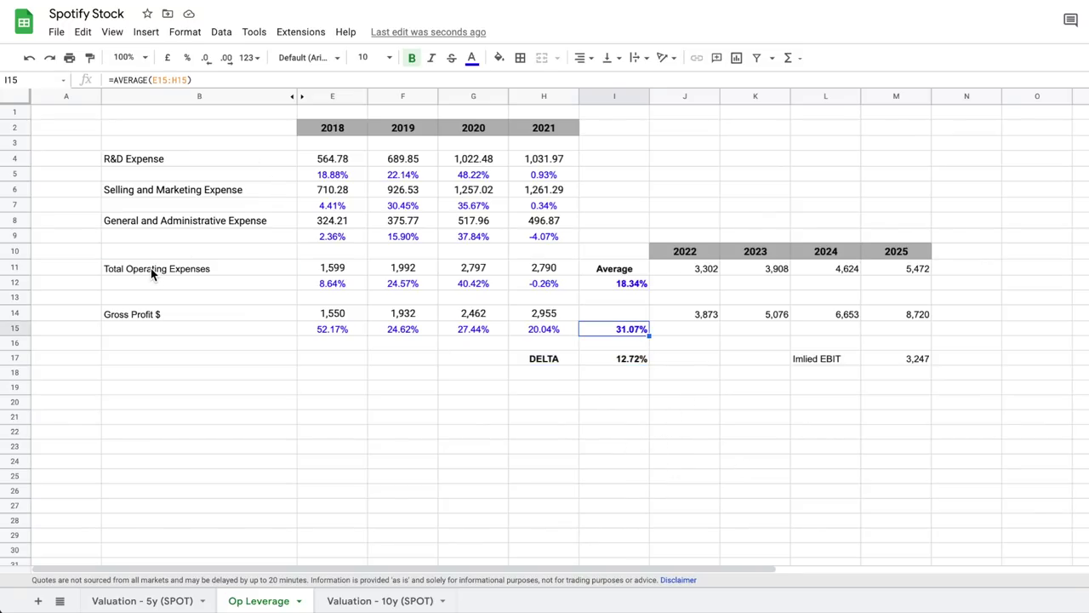
left_click_drag(151, 268, 596, 289)
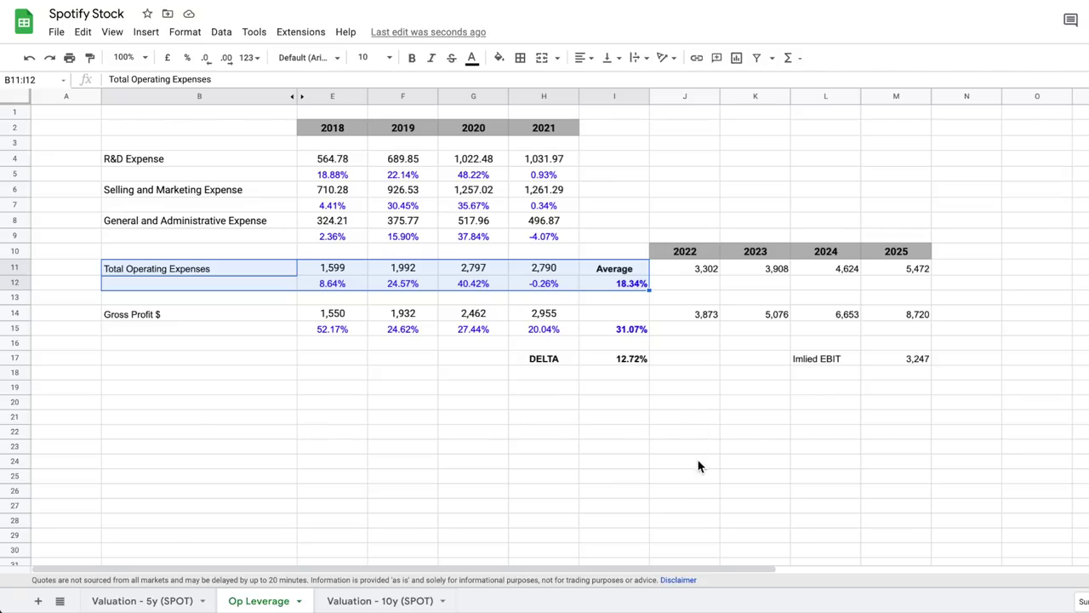
left_click_drag(177, 317, 618, 329)
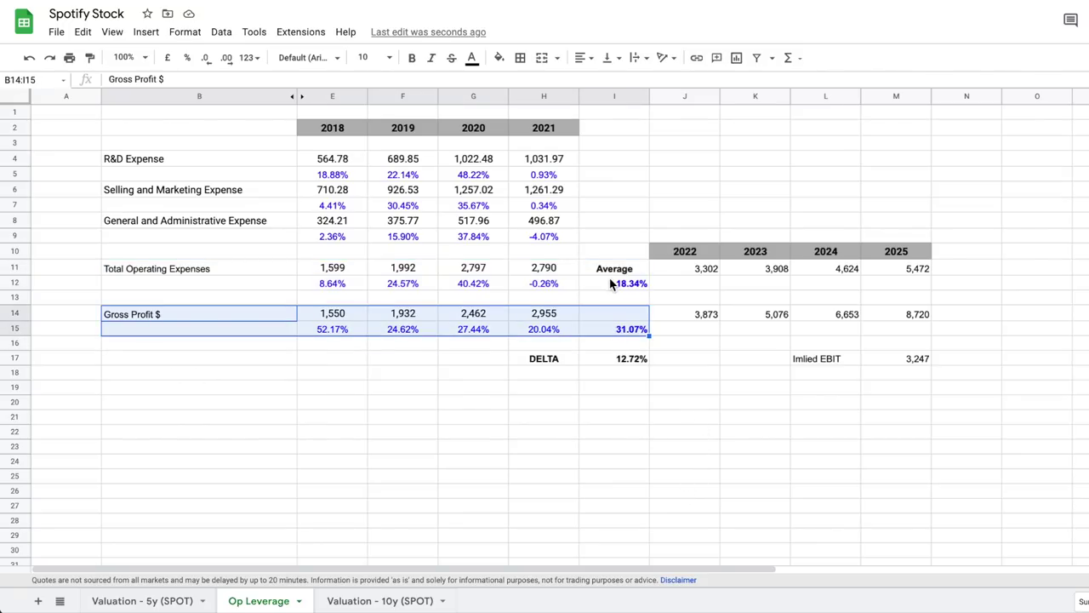
left_click(615, 285)
left_click_drag(684, 269, 898, 356)
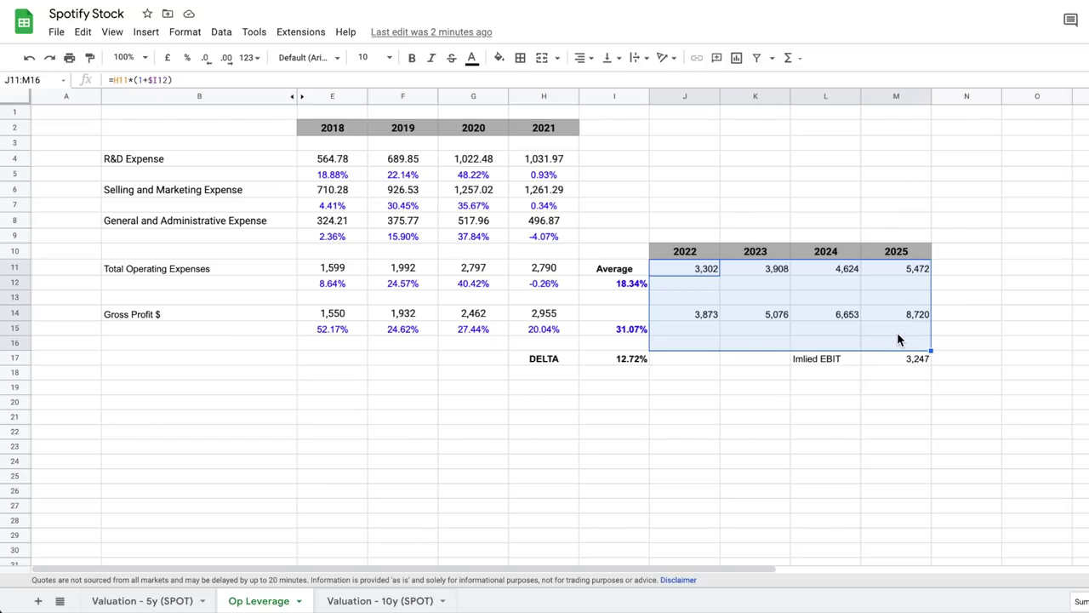
left_click_drag(898, 358, 821, 358)
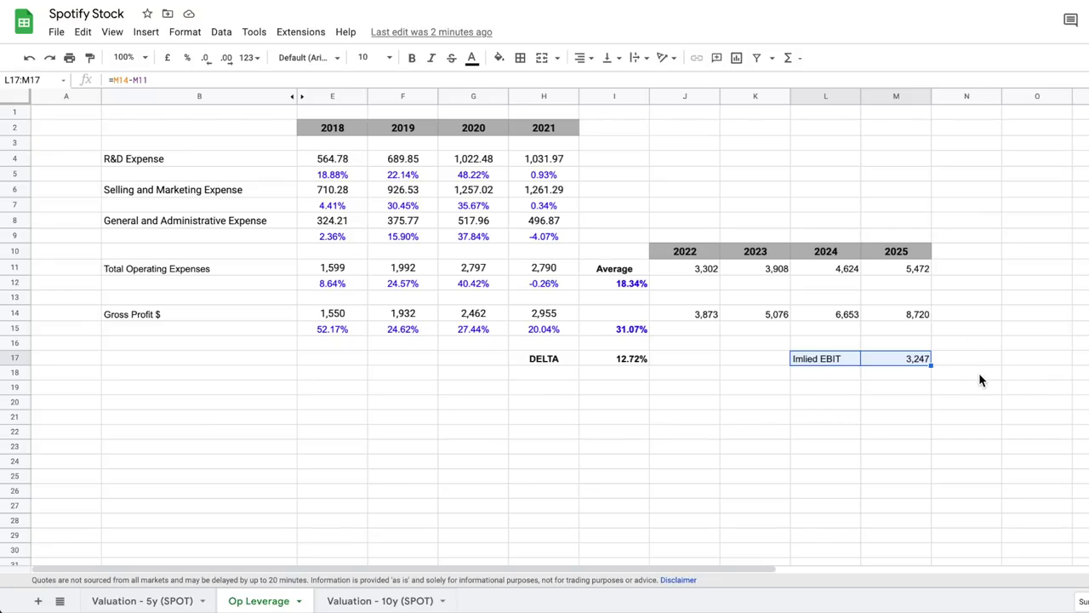
- Open the Valuation - 5y (SPOT) sheet, zoom the page out and hide the spreadsheet header so the whole model fits
left_click(136, 602)
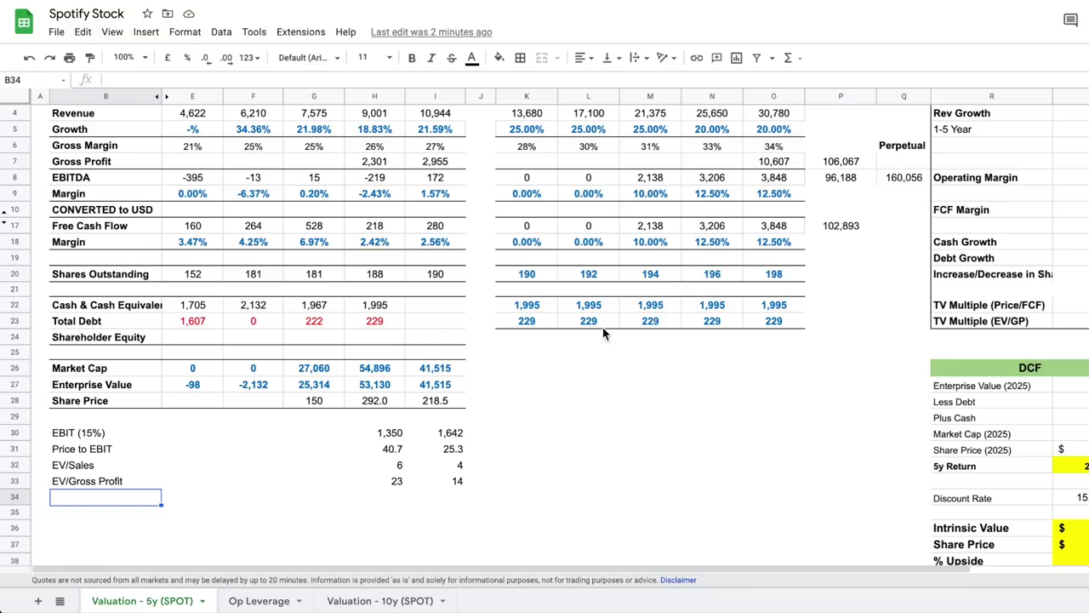
scroll(572, 401, "up", 2)
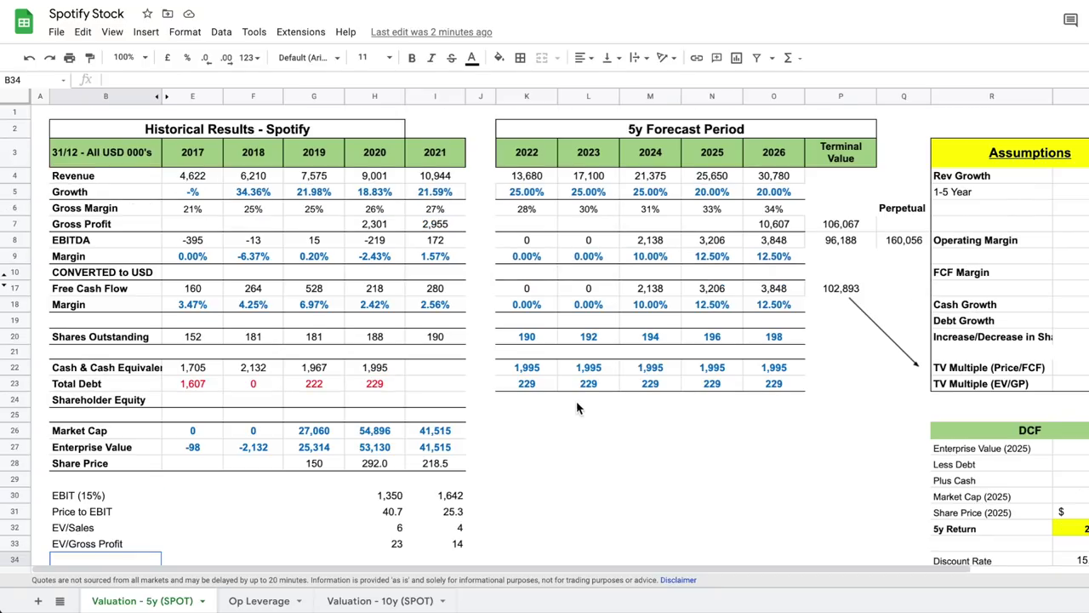
key("alt+f")
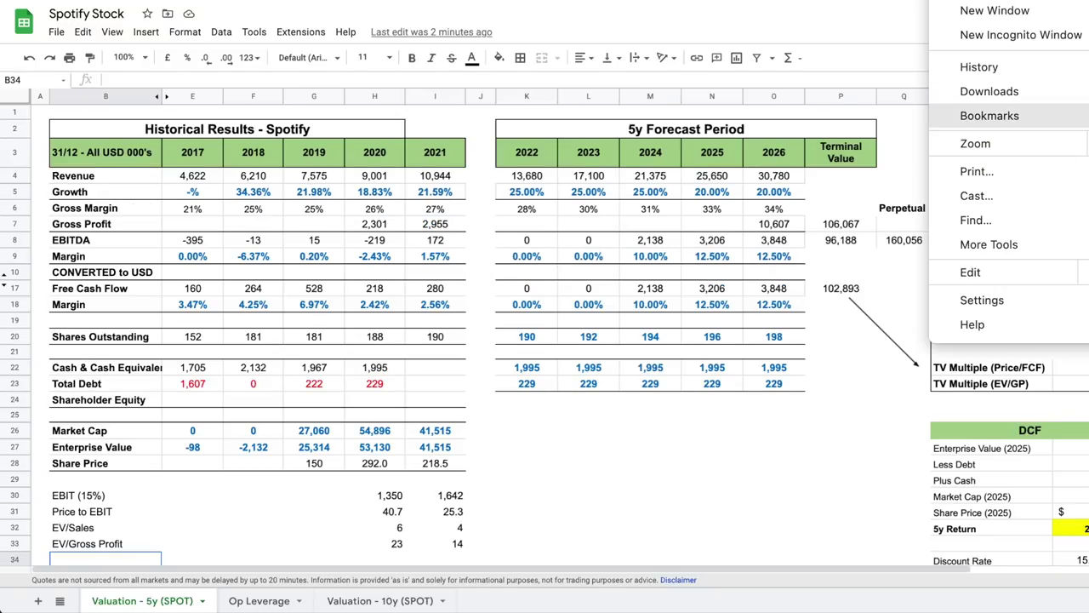
key("ctrl+minus")
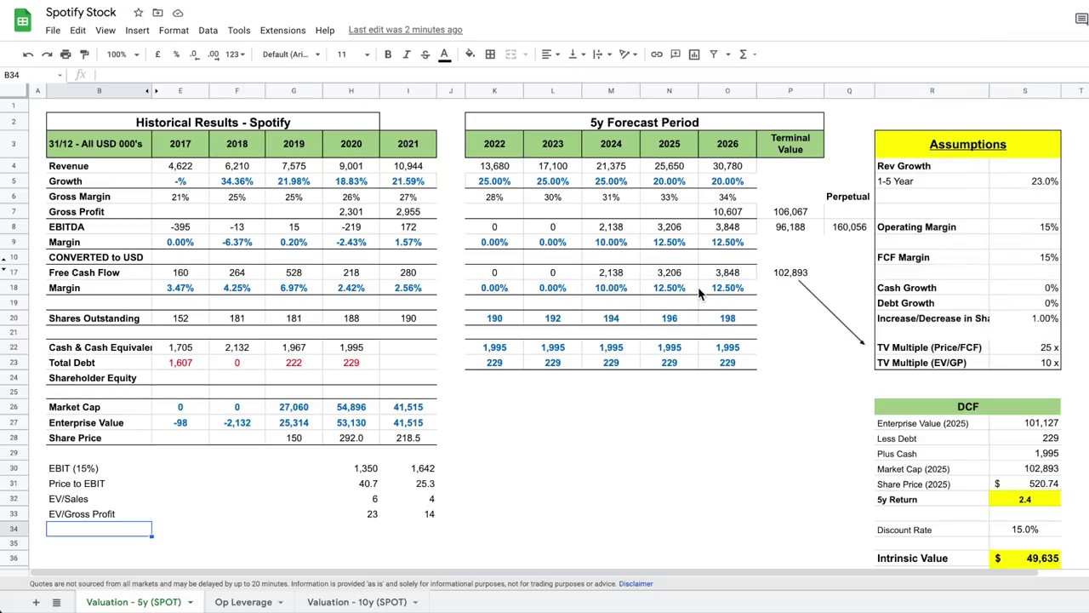
key("ctrl+shift+f")
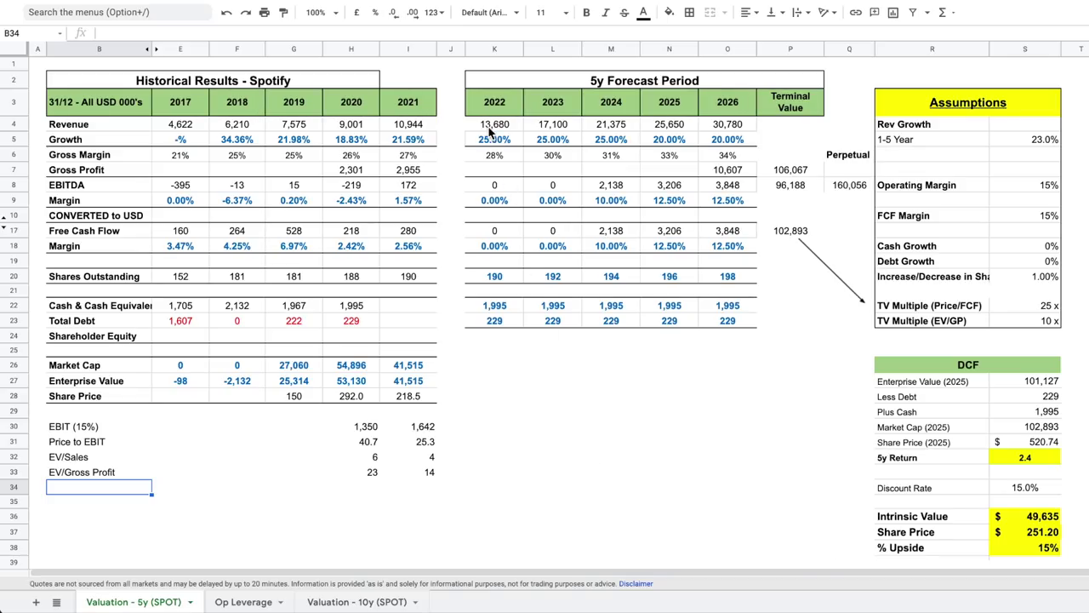
- Review the forecast revenue and growth rates for 2022–2026 and the 1-5 Year revenue growth assumption
left_click_drag(488, 124, 727, 141)
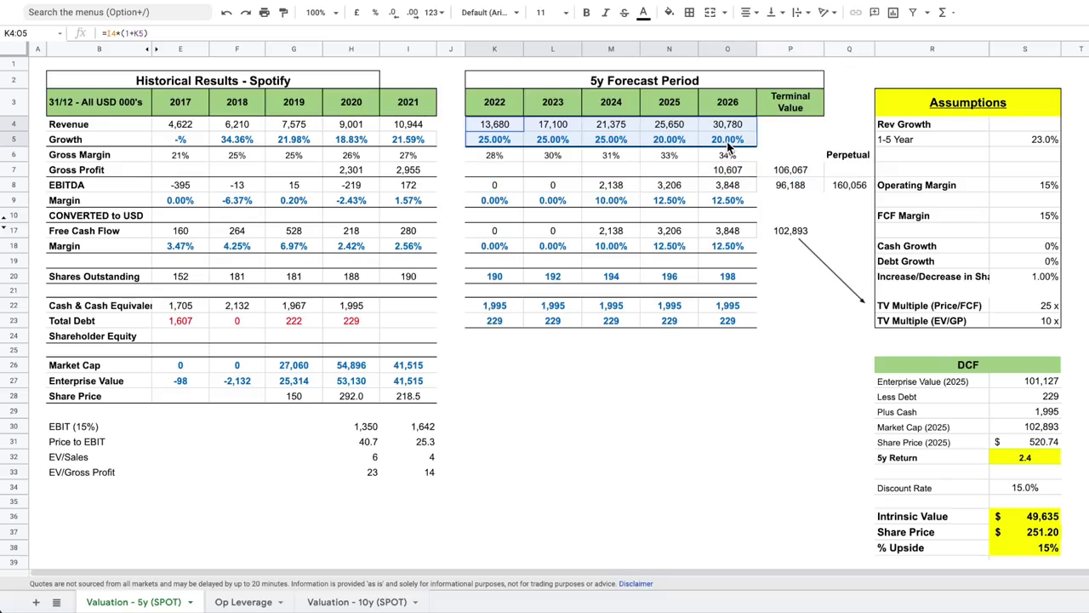
left_click_drag(497, 126, 614, 142)
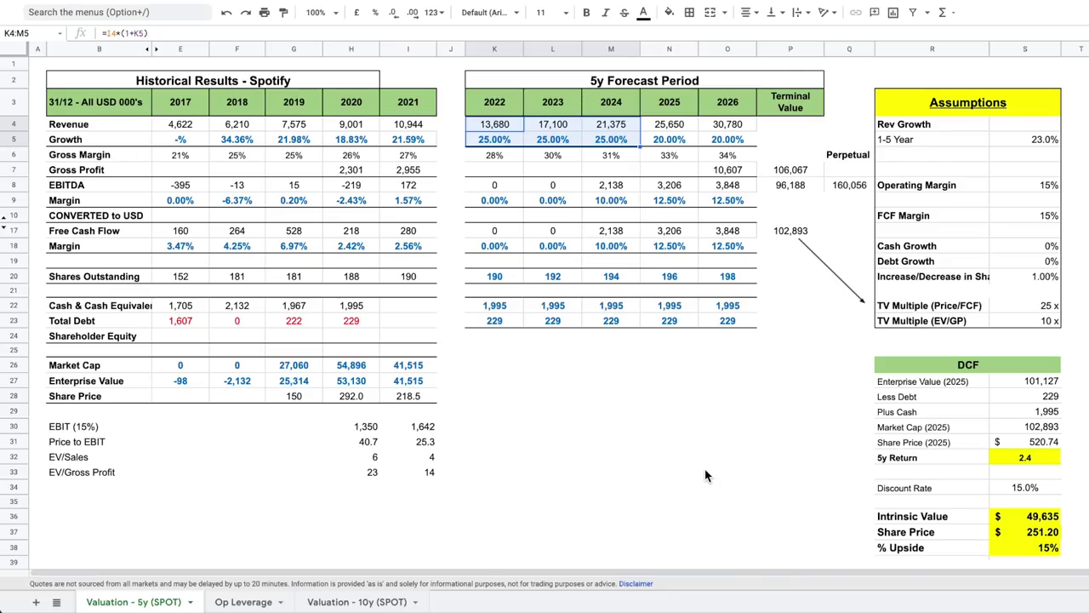
left_click_drag(668, 124, 728, 139)
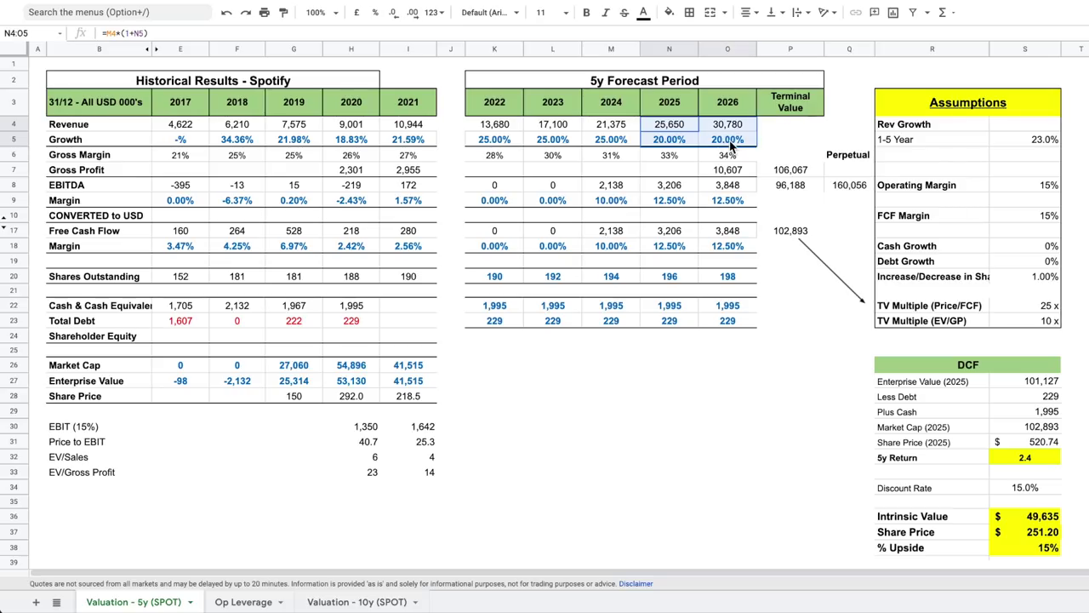
left_click_drag(1025, 140, 940, 138)
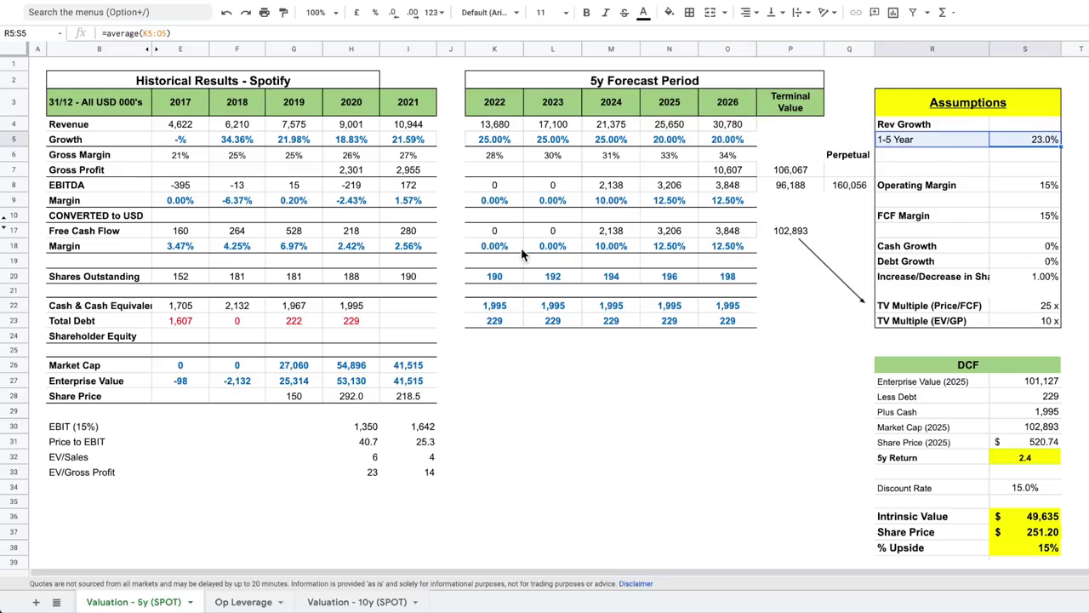
- Review the forecast gross margins and the 2026 gross profit, EBITDA, free cash flow and their margins
mouse_move(493, 155)
left_mouse_down()
mouse_move(553, 154)
mouse_move(127, 151)
mouse_move(174, 143)
mouse_move(676, 163)
mouse_move(502, 160)
left_mouse_up()
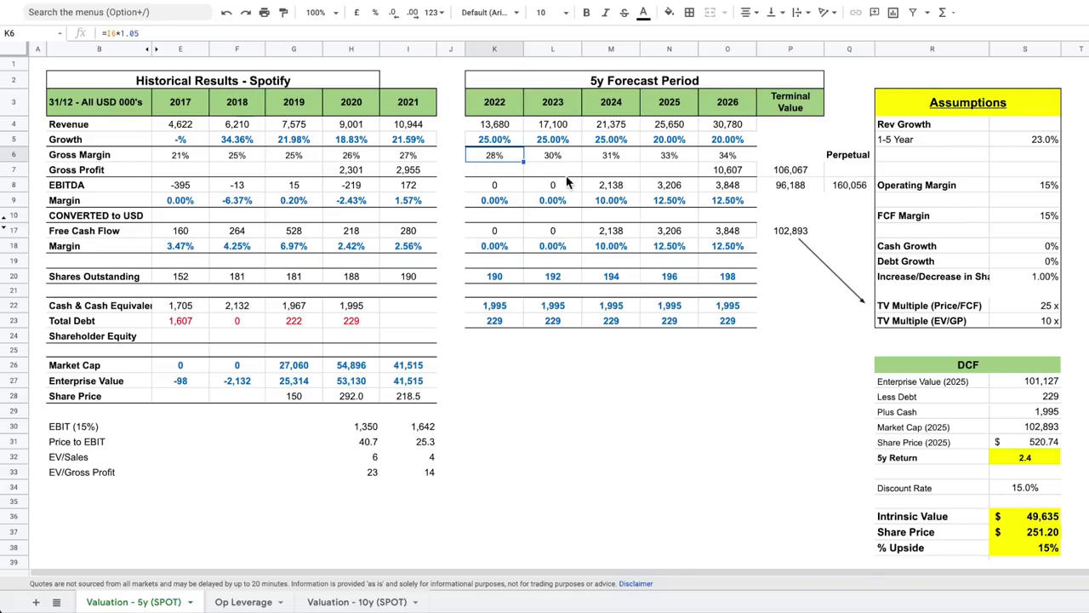
left_click(747, 156)
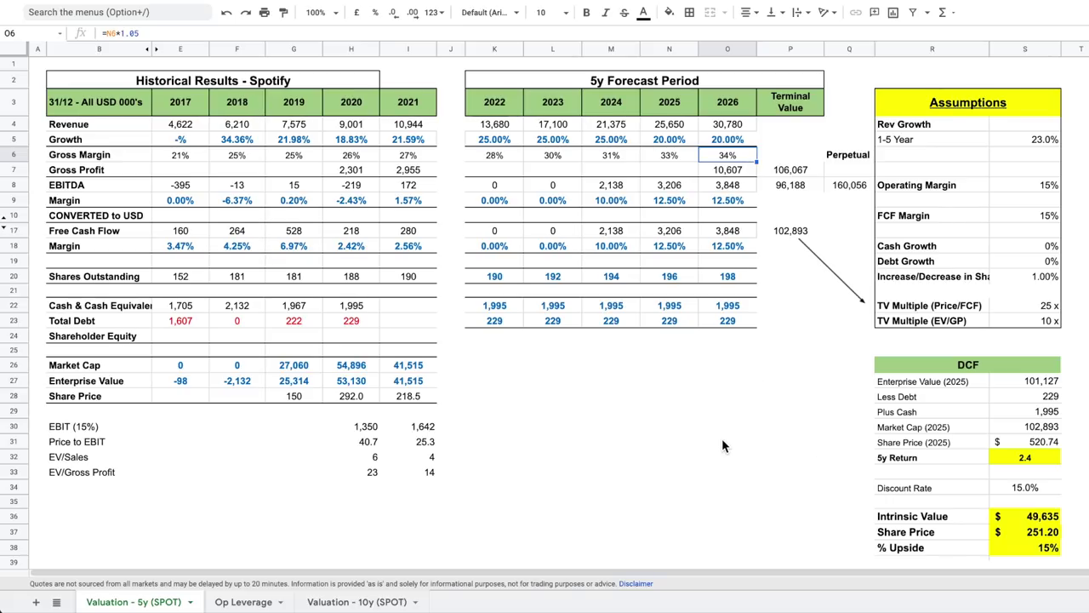
key("Down")
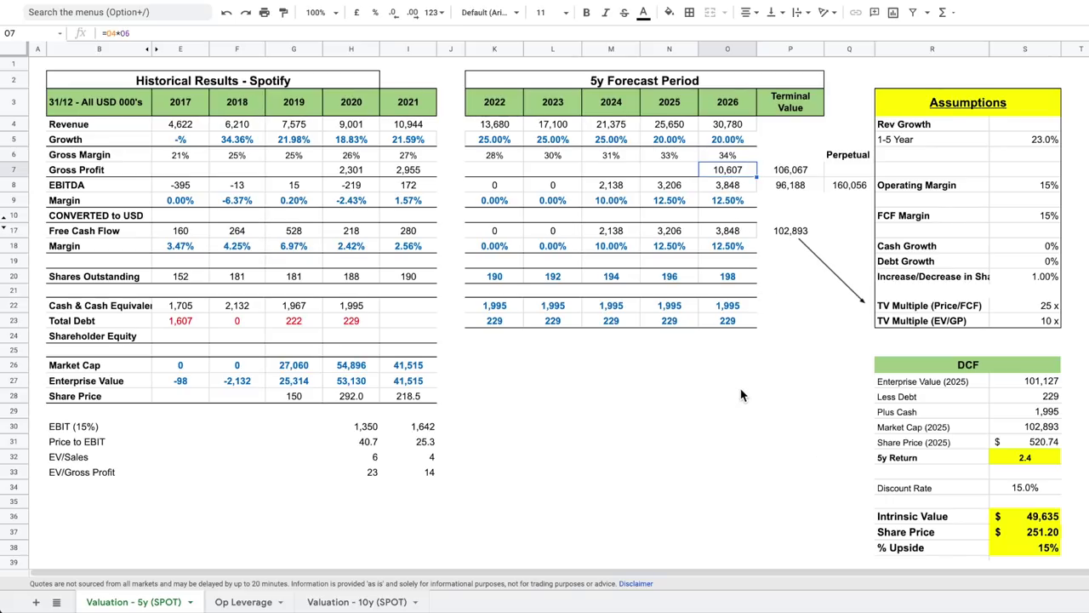
left_click_drag(730, 186, 728, 249)
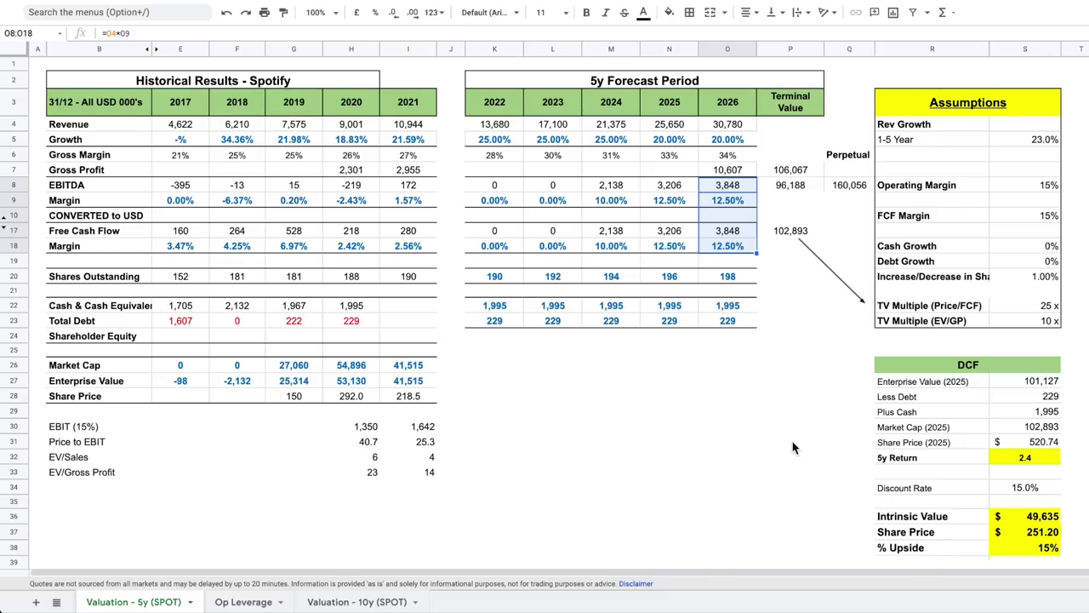
key("Left")
key("Down")
key("Down")
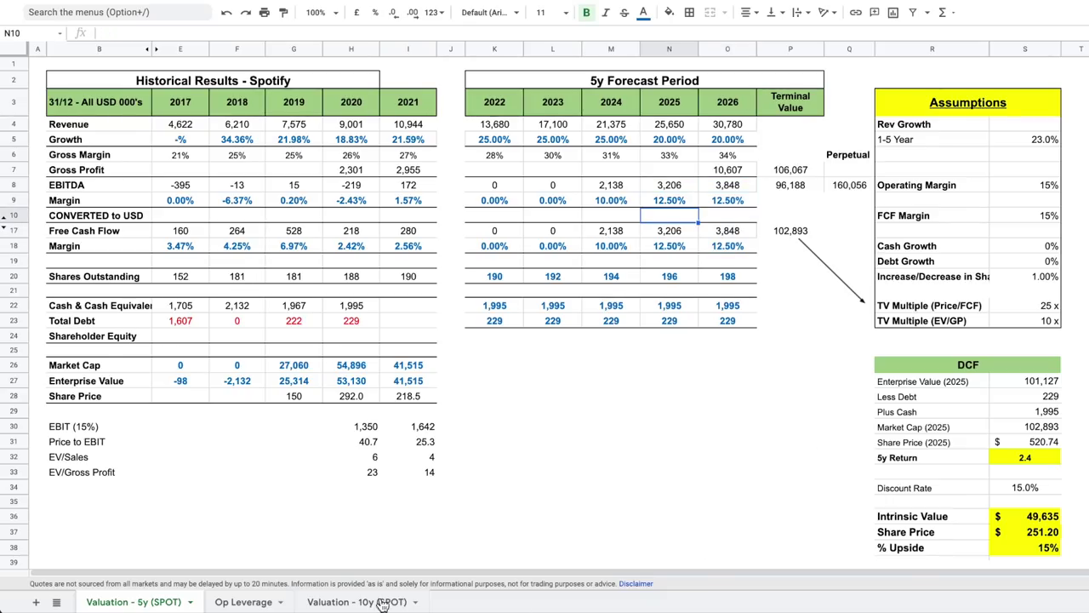
- Compare the implied EBIT on the Op Leverage sheet with the 2025 and 2026 EBITDA and free cash flow in the 5-year valuation
left_click(239, 603)
left_click(785, 298, "shift")
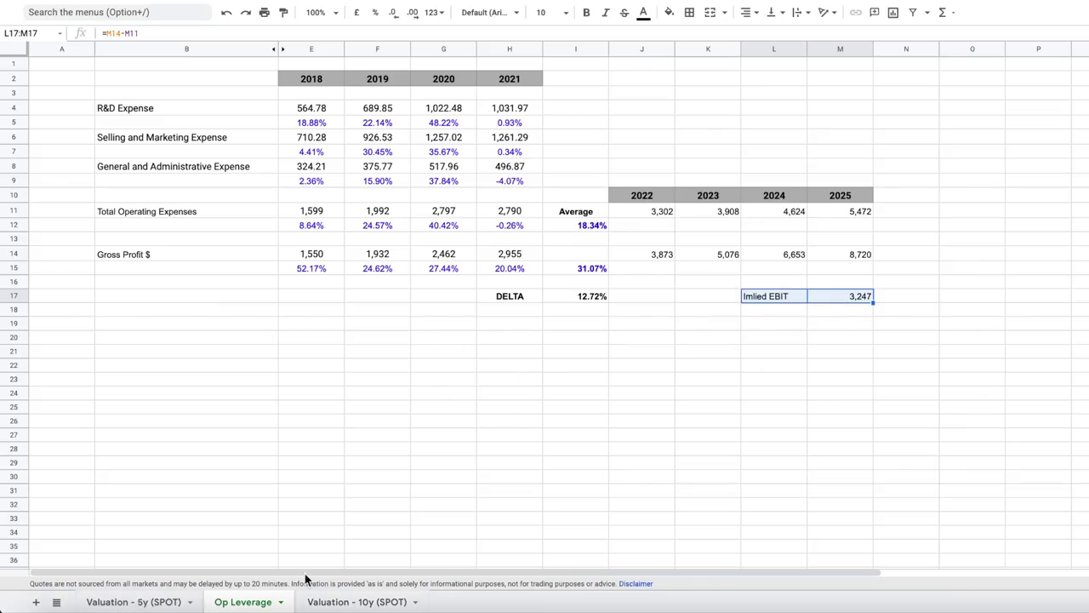
left_click(132, 602)
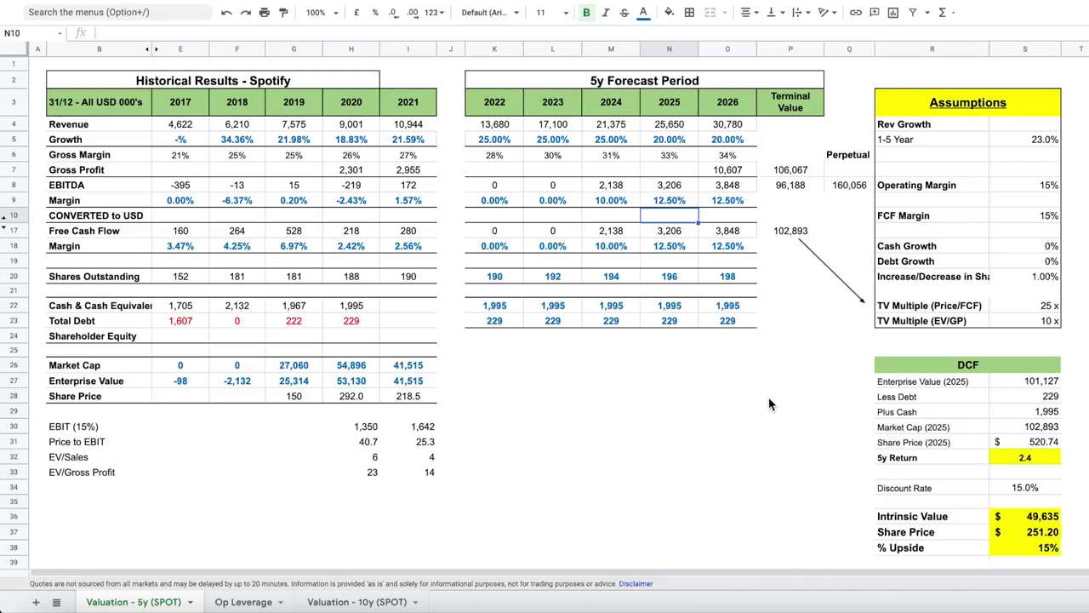
left_click_drag(686, 187, 672, 266)
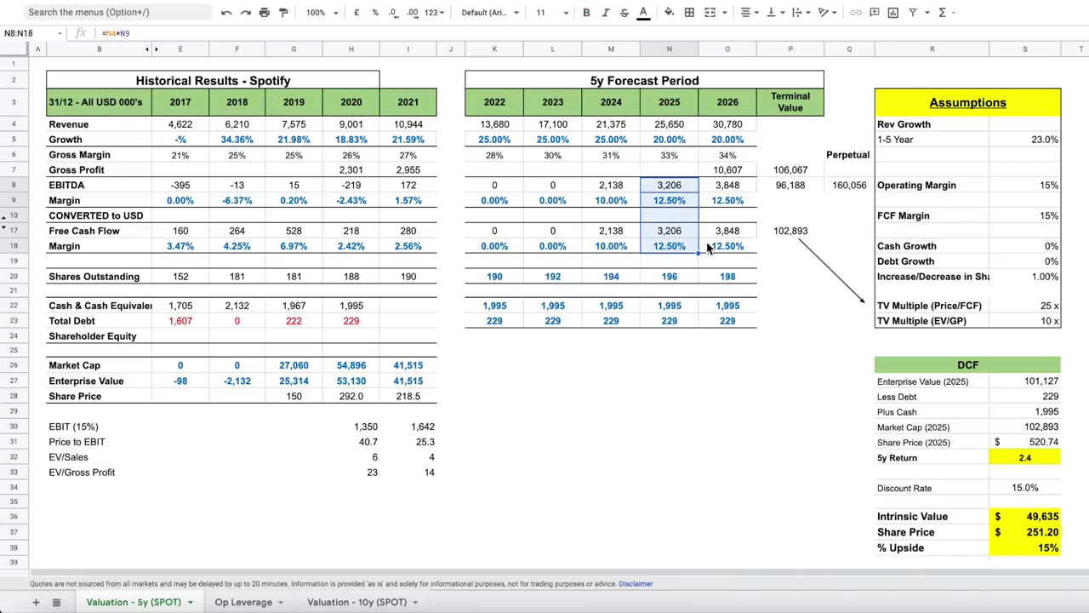
left_click_drag(748, 192, 739, 249)
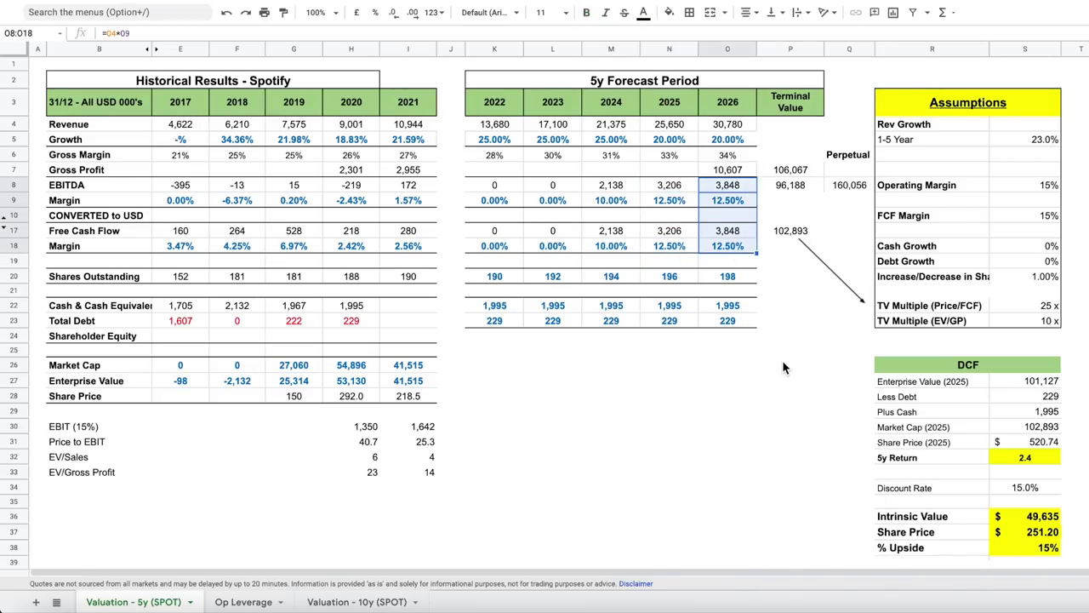
- Compare the Price/FCF and EV/GP terminal value multiples in the assumptions with the 2021 EV/Gross Profit ratio
left_click(1031, 308)
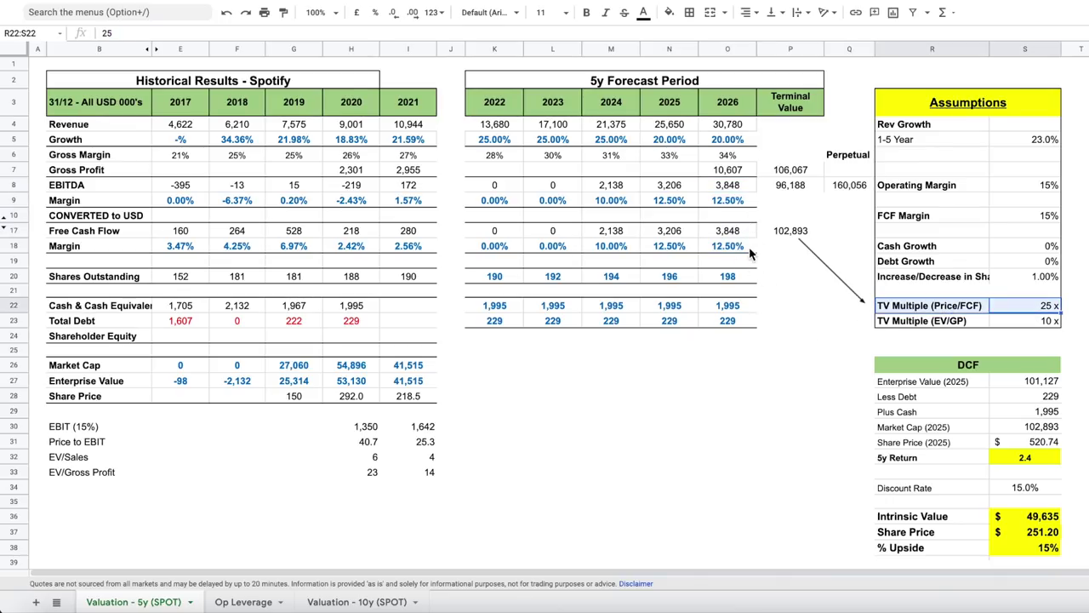
left_click(1046, 328)
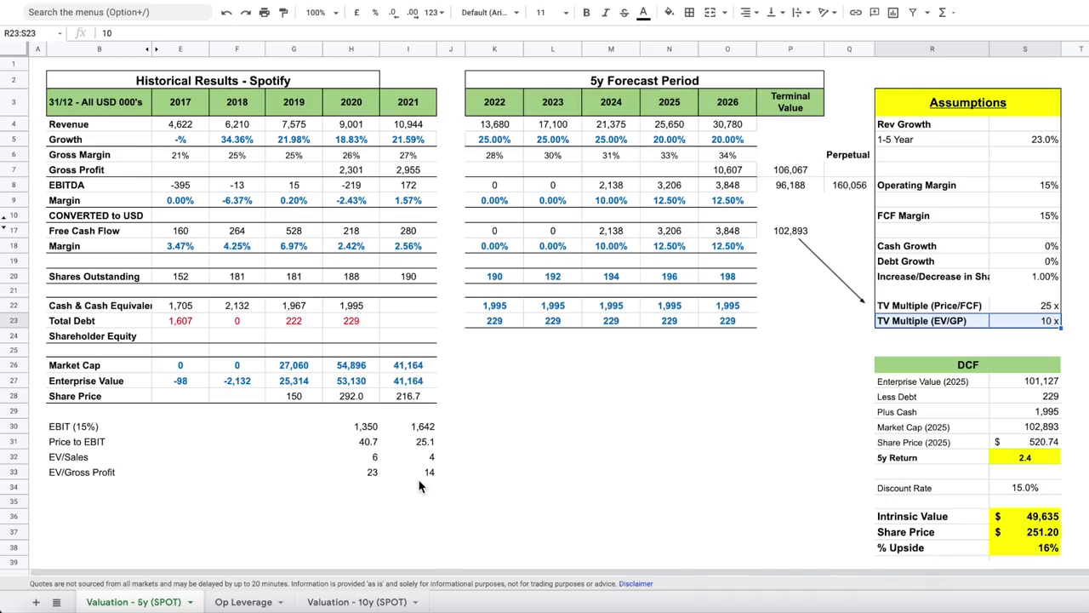
left_click(388, 476)
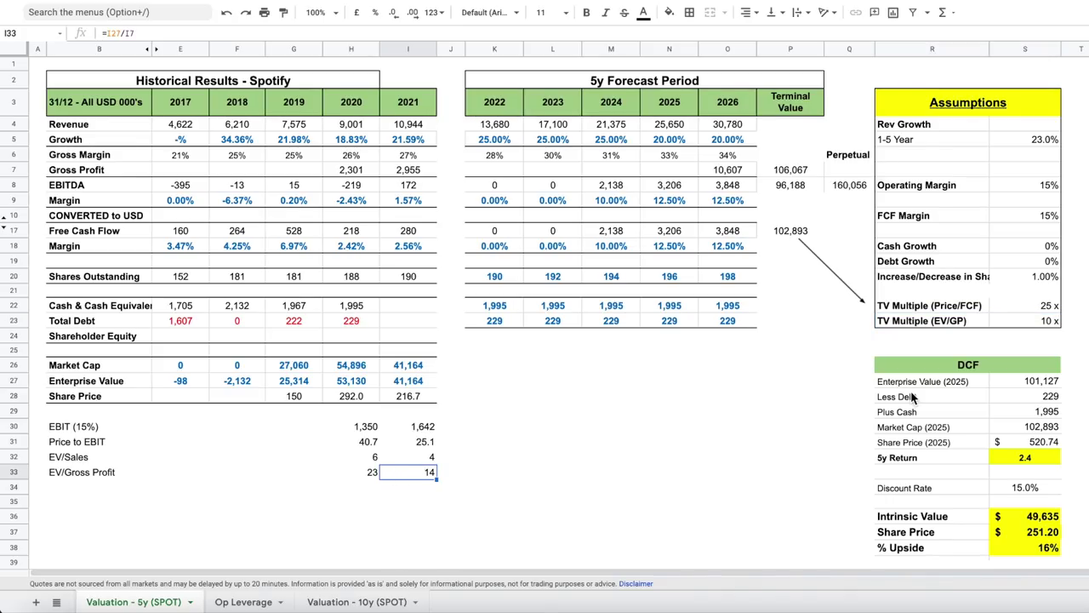
left_click(1056, 322)
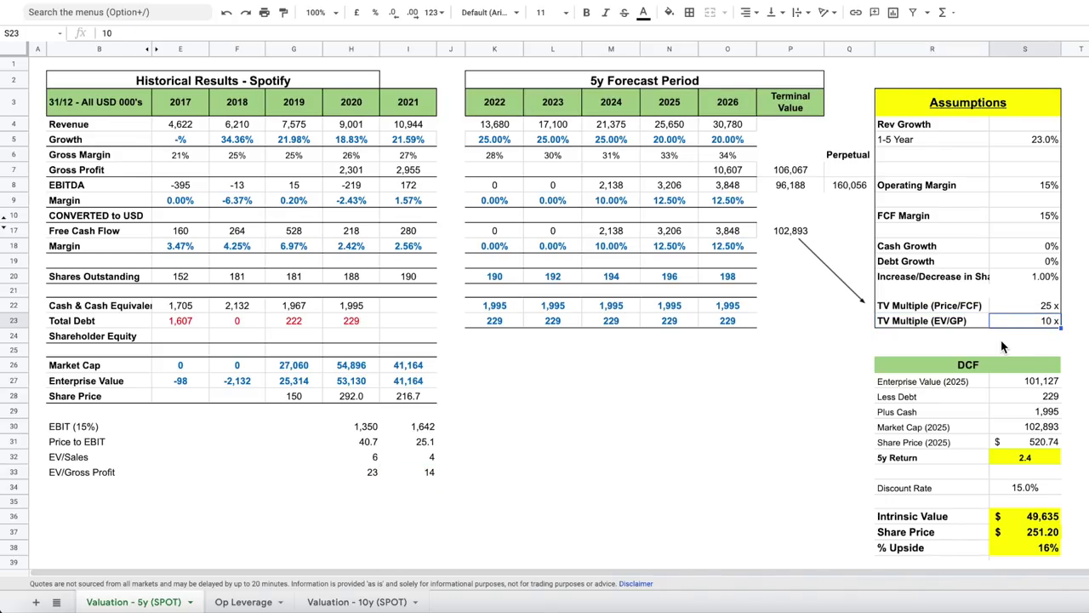
left_click_drag(1033, 305, 934, 330)
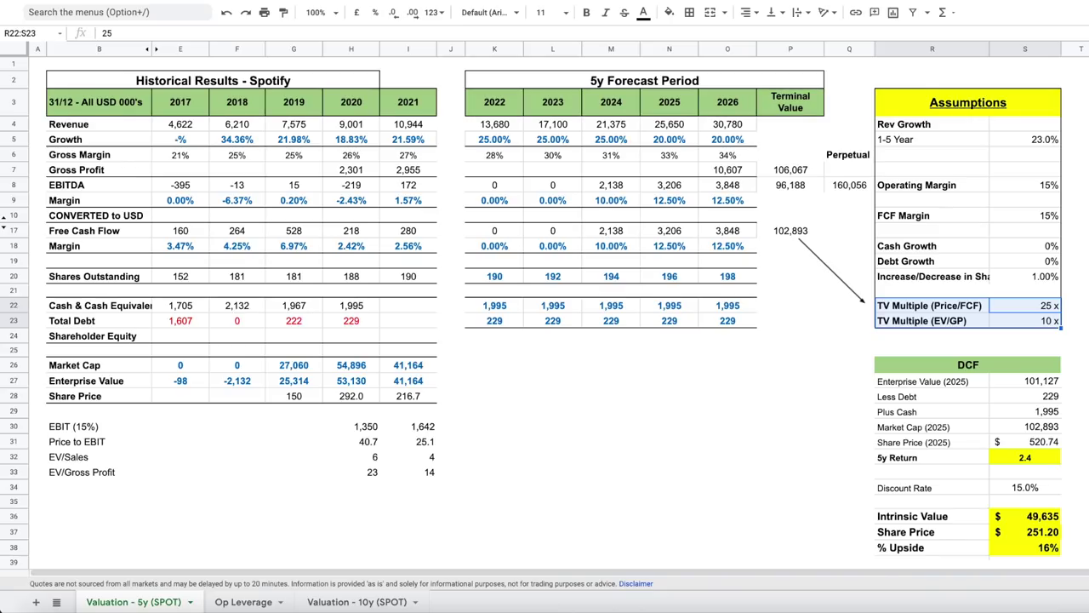
- Examine the DCF's intrinsic value, share price, upside and discount rate
scroll(544, 311, "down", 1)
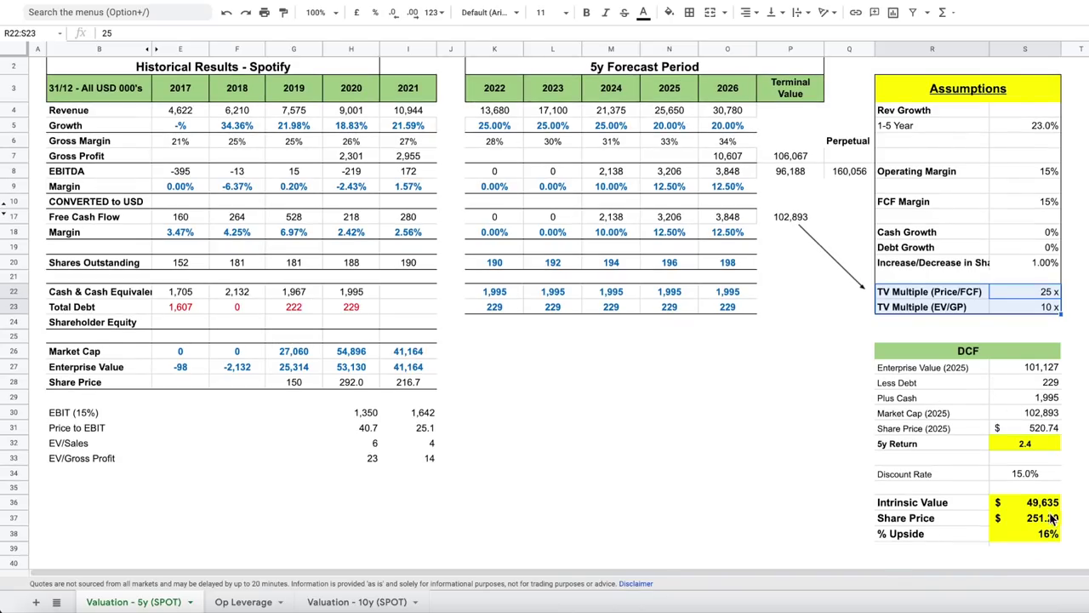
left_click_drag(928, 503, 1037, 536)
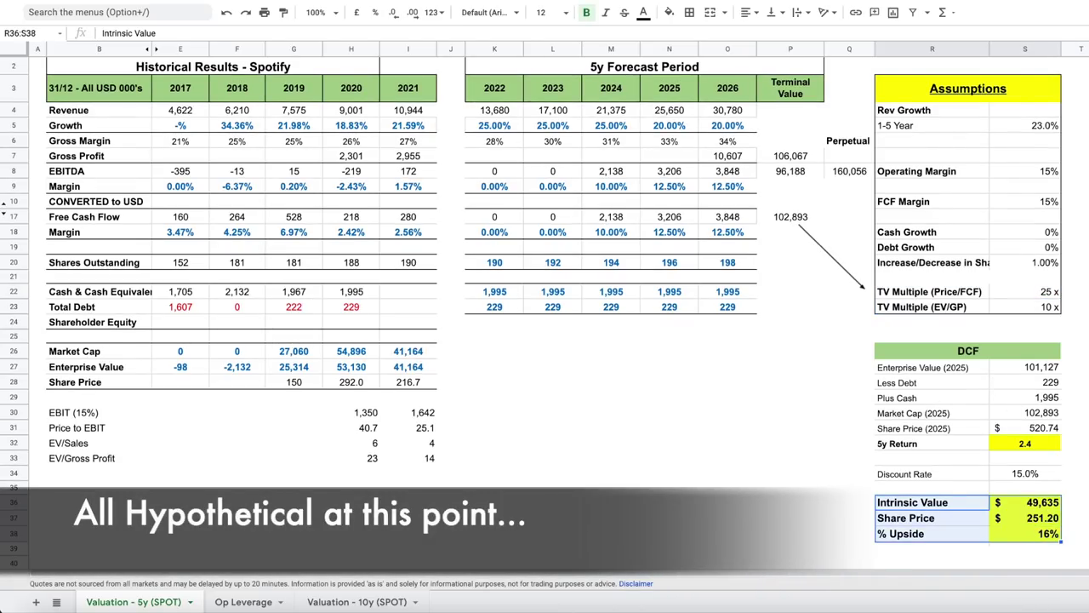
left_click_drag(1040, 483, 943, 483)
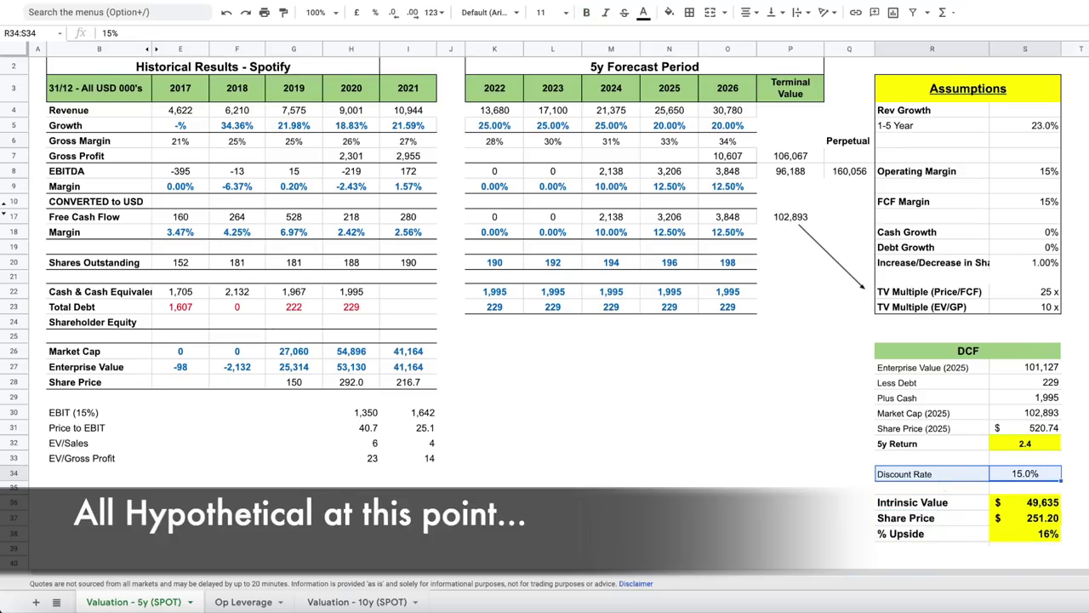
- Set the DCF discount rate to 18%
scroll(942, 484, "up", 1)
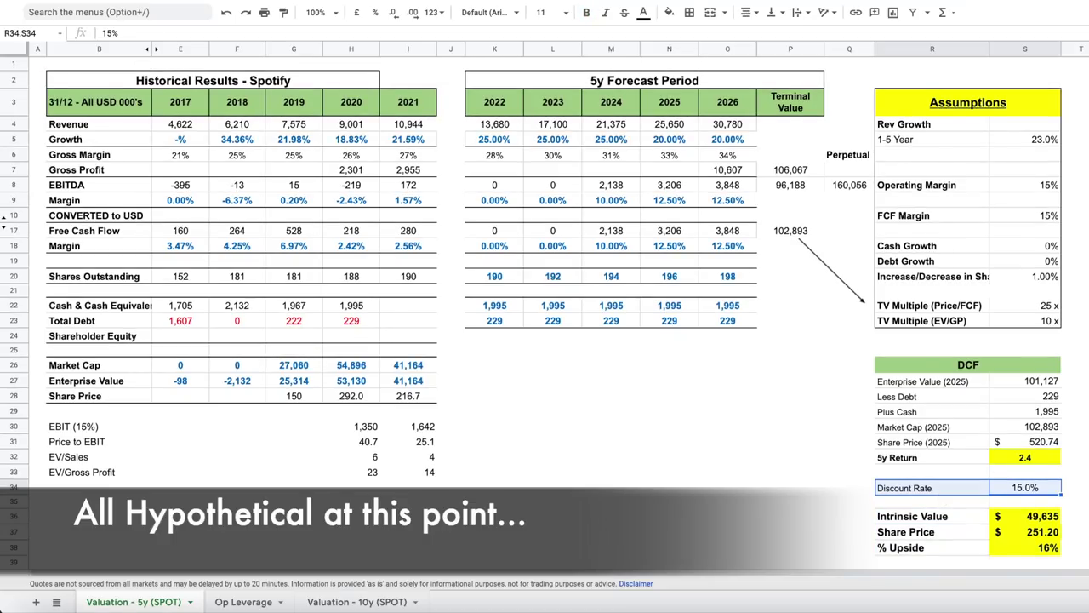
left_click(1050, 488)
type("18%")
key("Return")
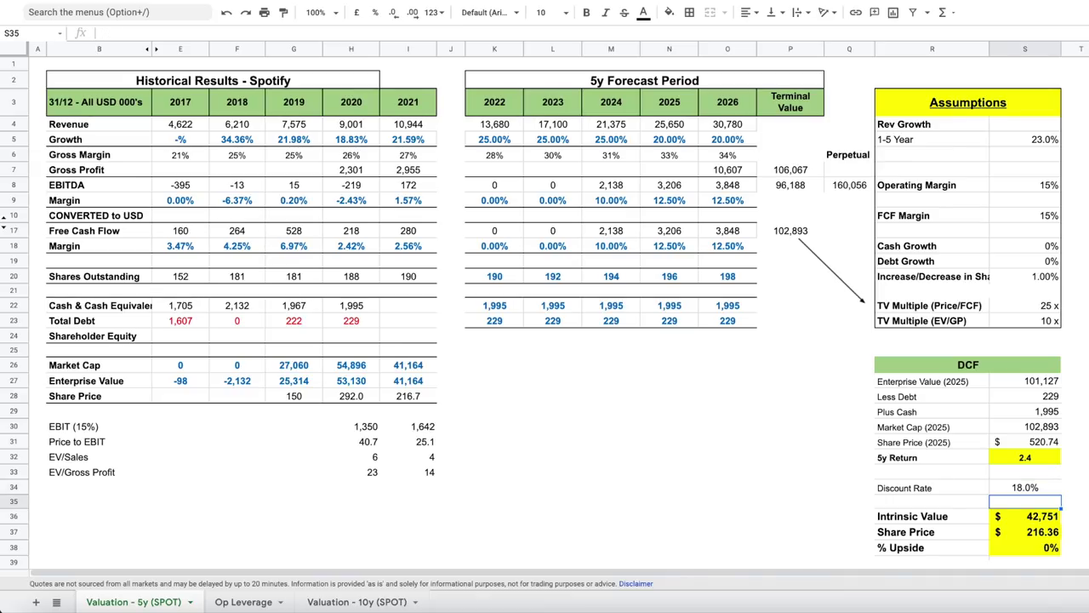
- Set the DCF discount rate to 15%
left_click(1050, 488)
type("15%")
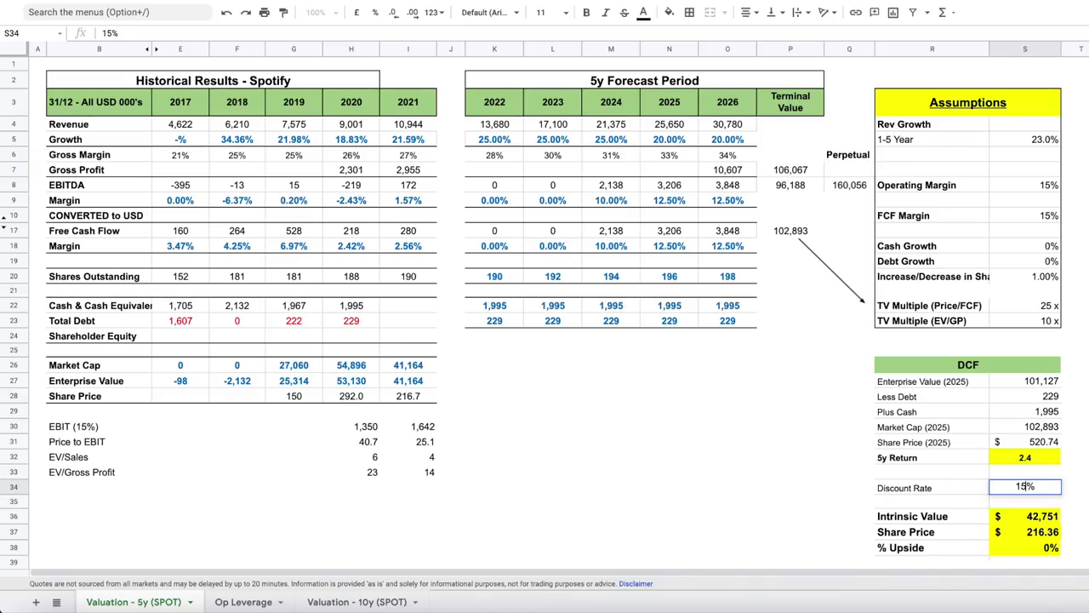
key("Return")
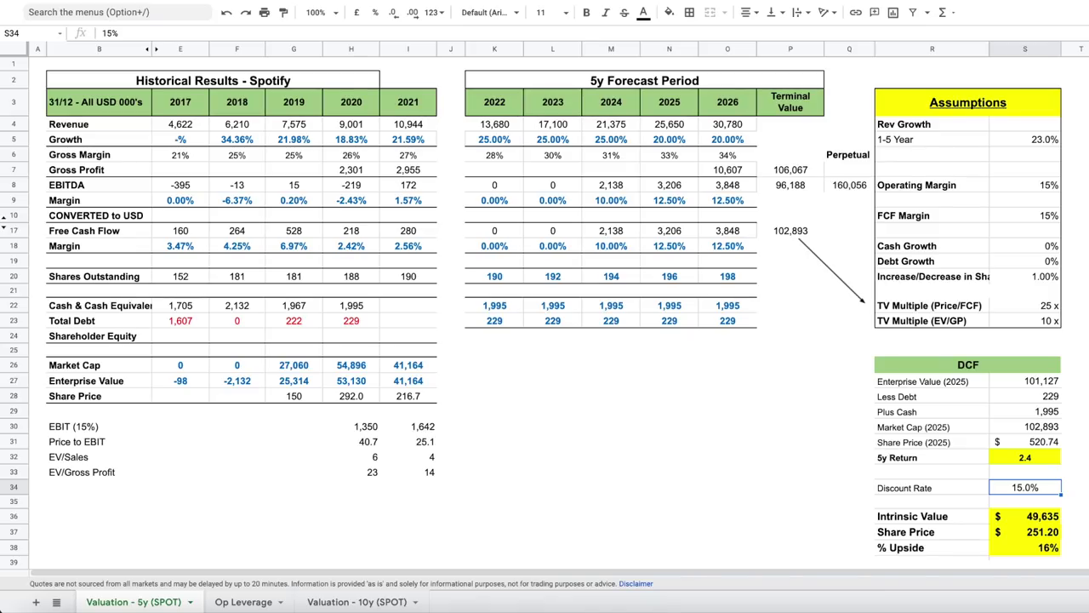
- Check the forecast 2026 revenue and the free cash flow formula for the same year
left_click(733, 126)
left_click(737, 235)
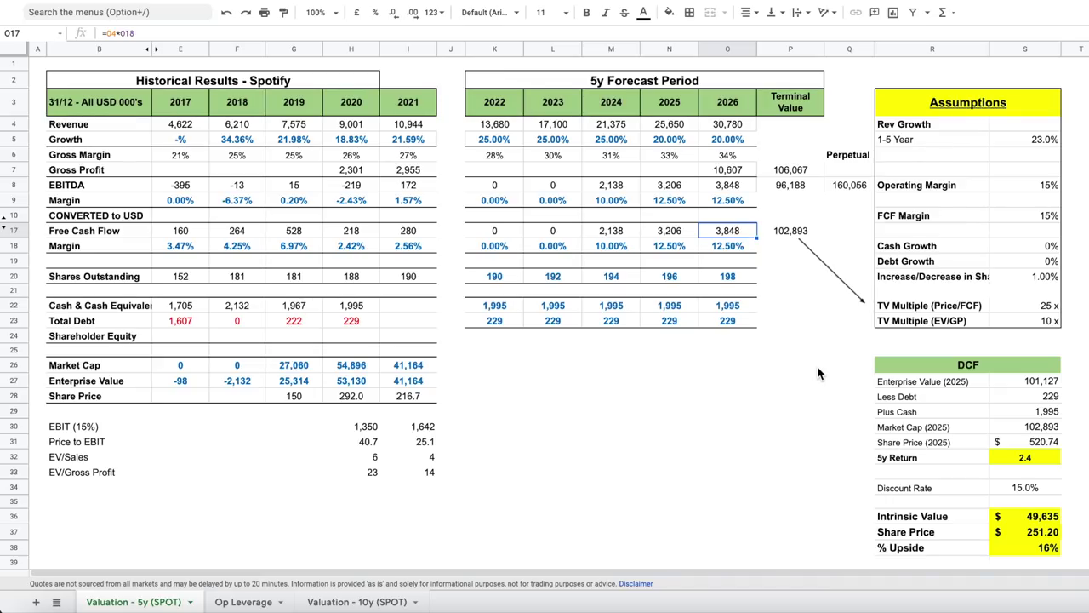
left_click(818, 371)
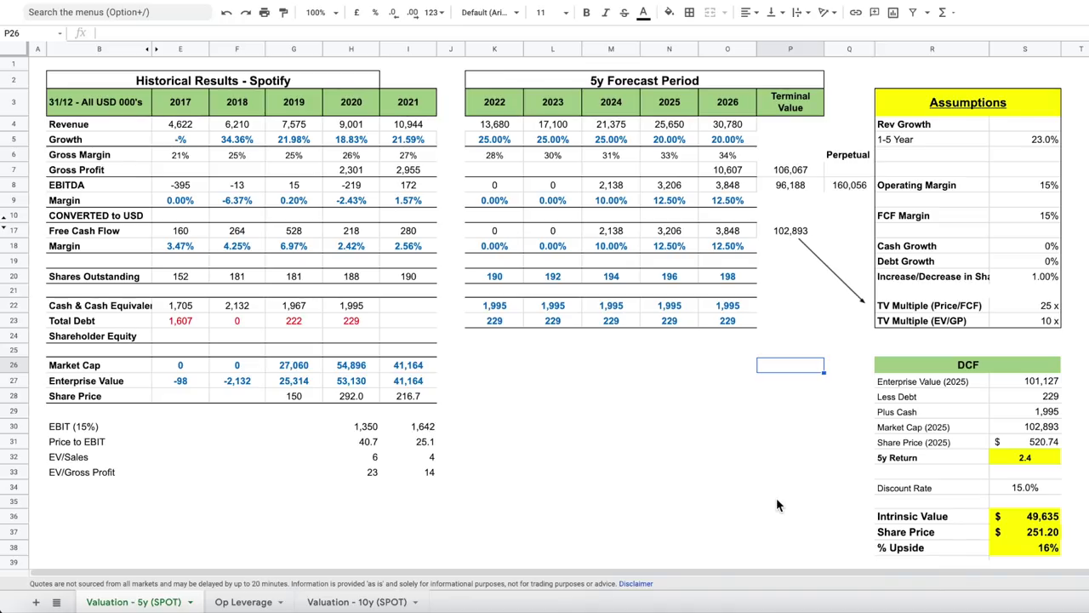
- Highlight the whole valuation sheet, from the historical results through the assumptions and DCF, and clear the selection
left_click(796, 384)
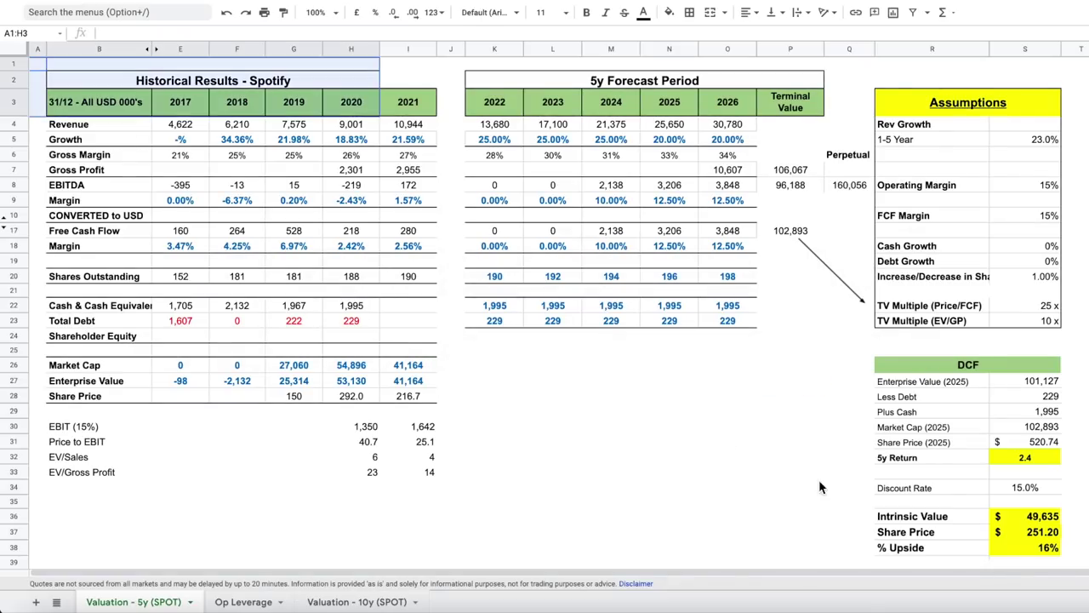
left_click_drag(818, 487, 1034, 557)
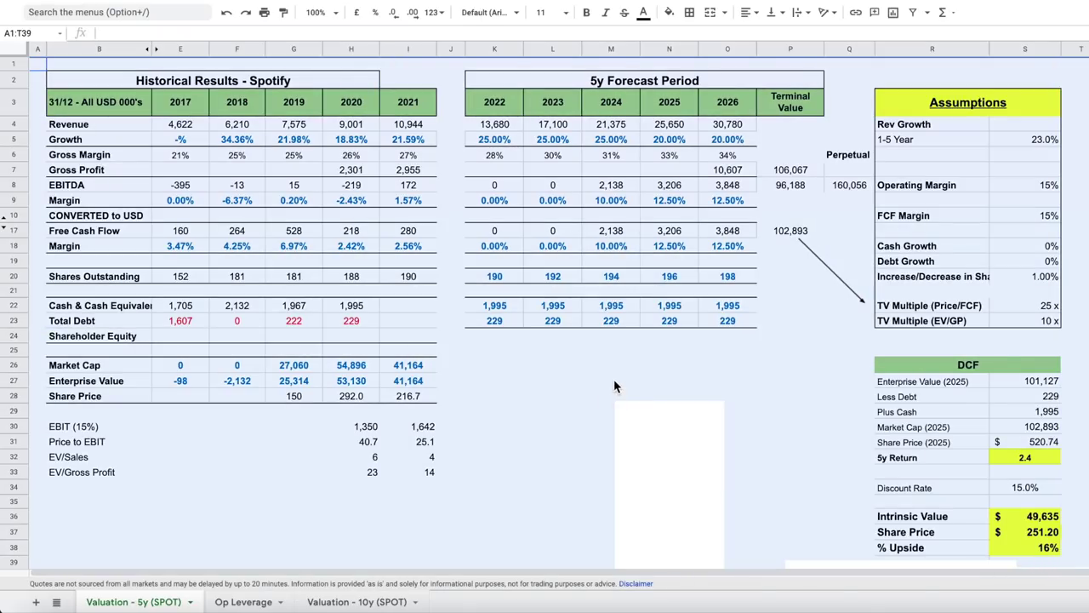
left_click(609, 365)
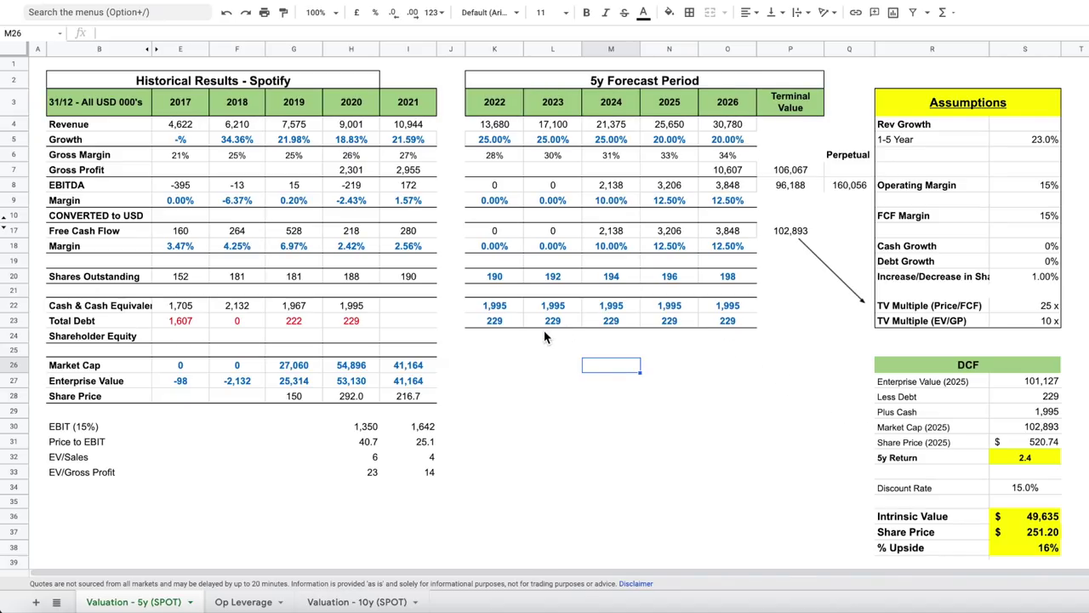
key("Up")
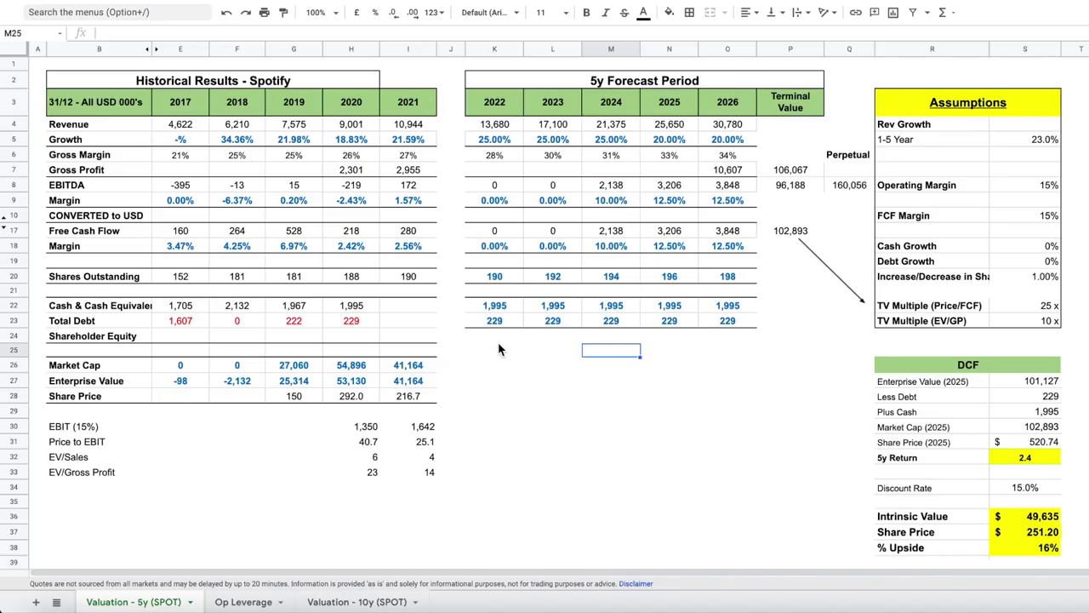
- Highlight the 5-year forecast from 2022 through Terminal Value down to the total debt row, and clear the selection
left_click_drag(495, 107, 669, 199)
left_click_drag(714, 301, 774, 323)
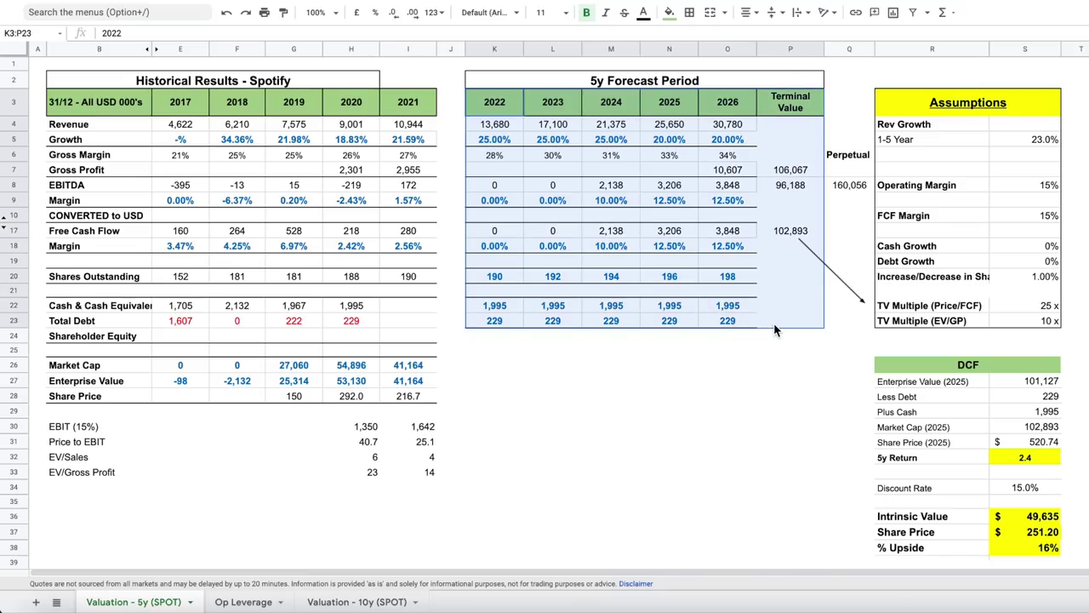
left_click(484, 338)
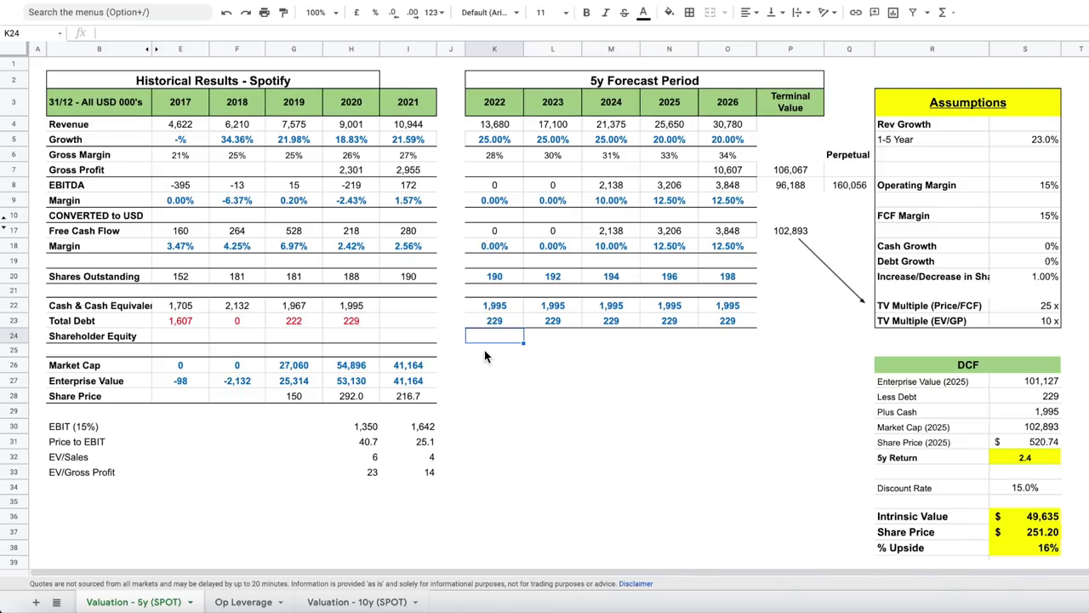
left_click(484, 350)
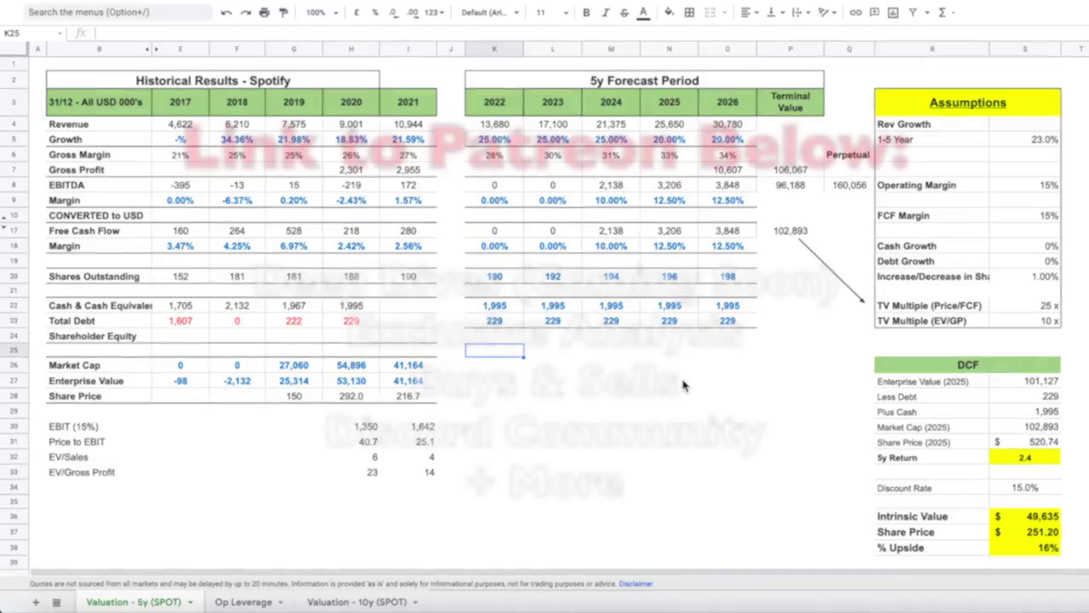